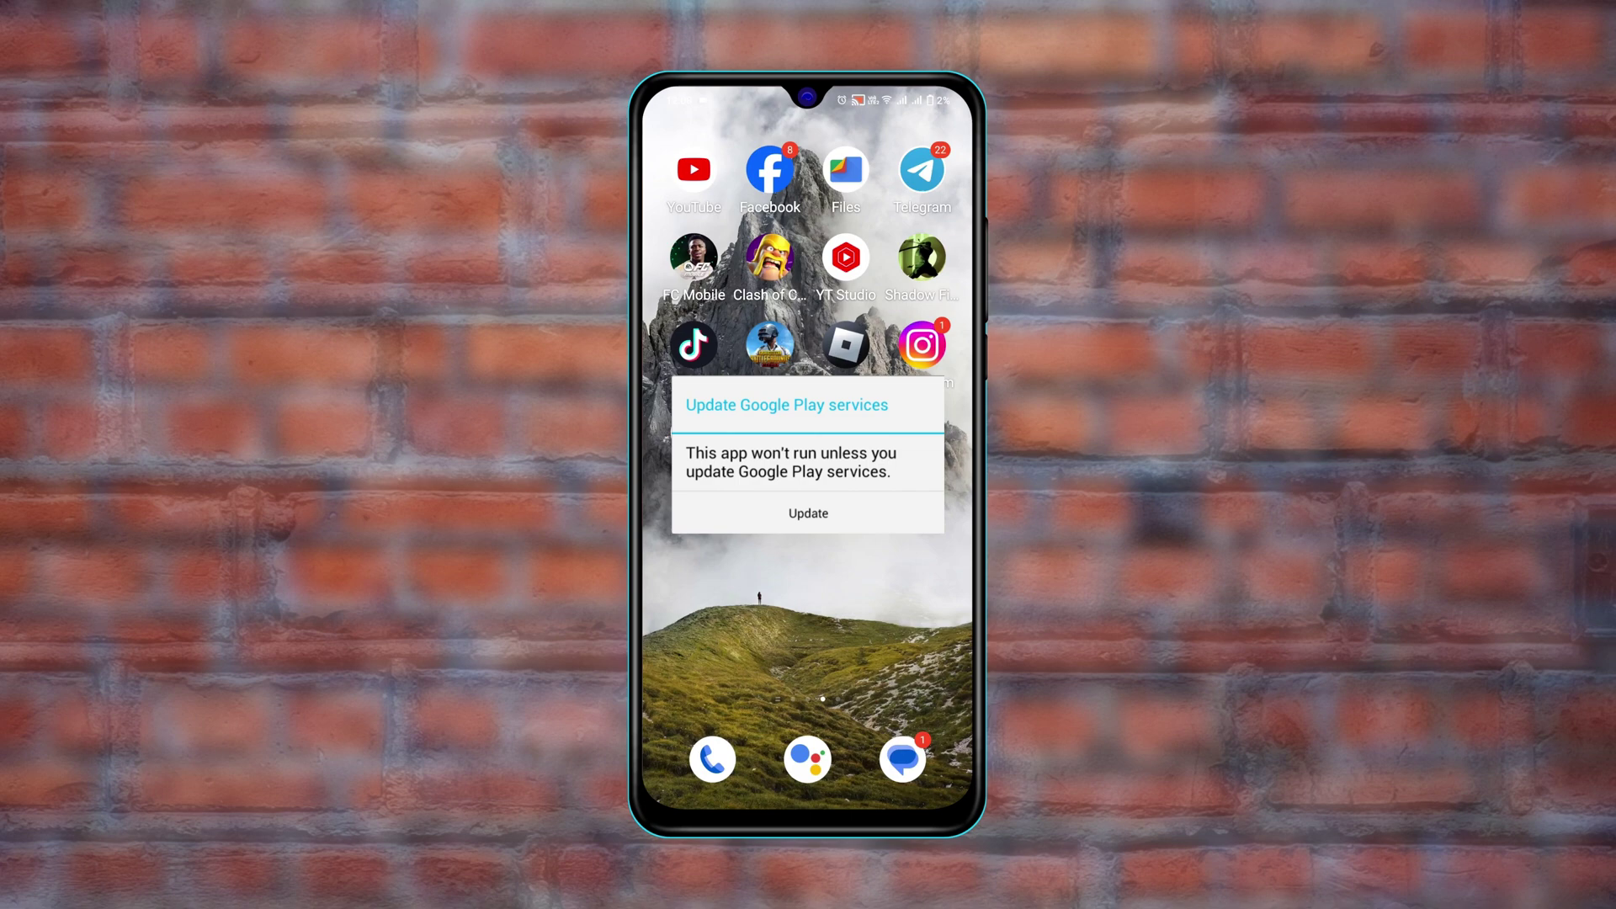
Dismiss the 'Update Google Play services' warning dialog
key("Escape")
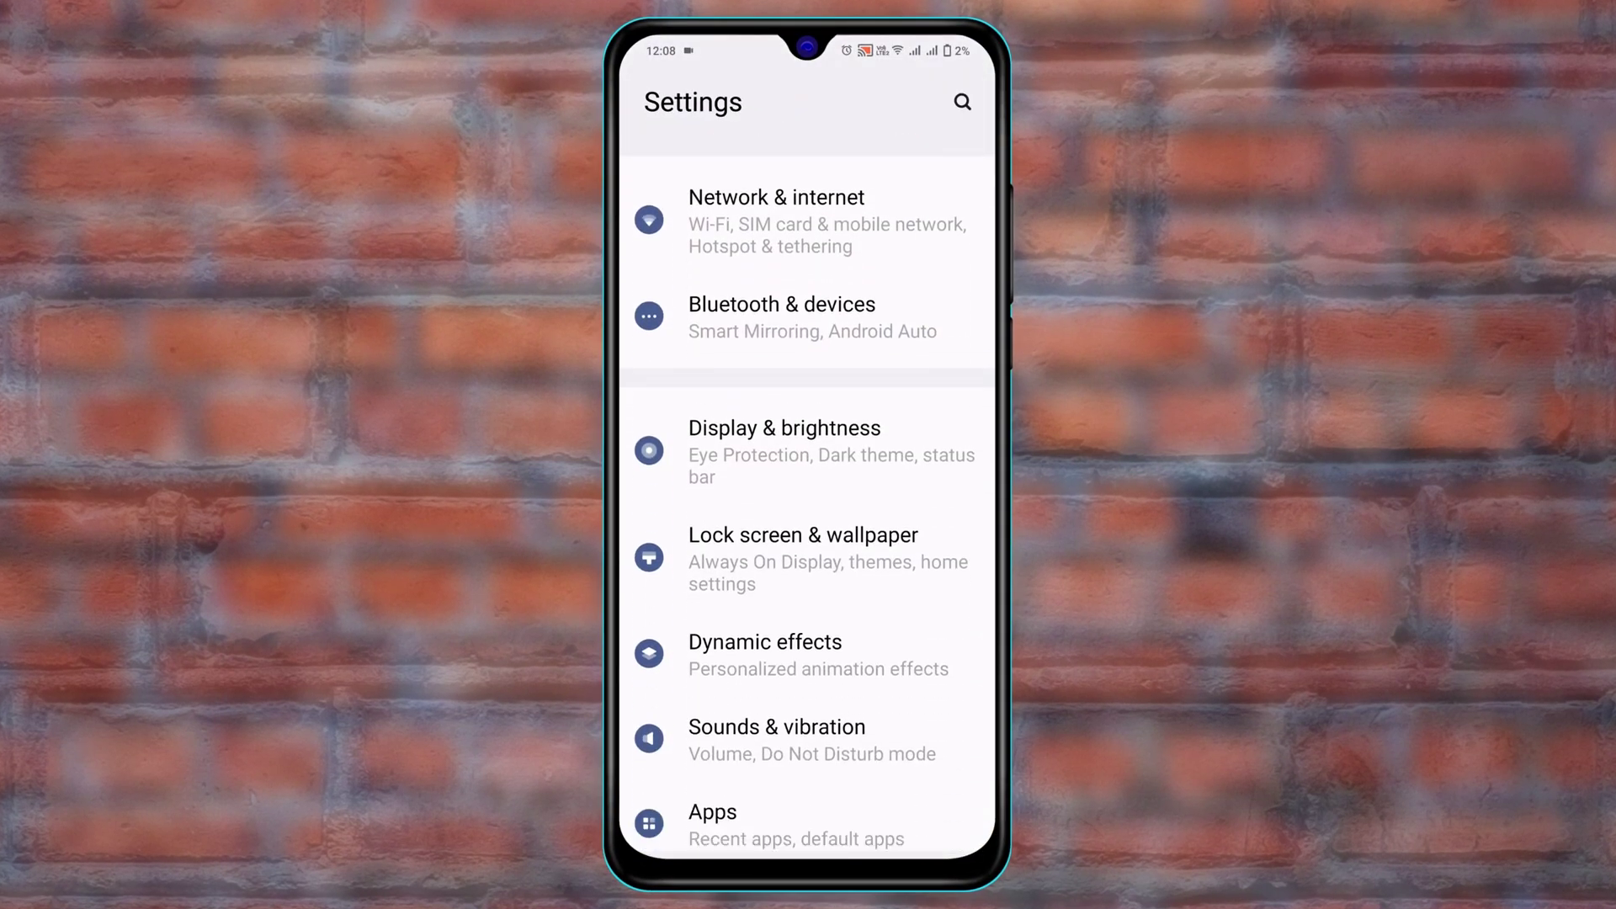
scroll(953, 419, "down", 3)
List all apps including system apps, search 'google pla' and open Google Play services
left_click(758, 559)
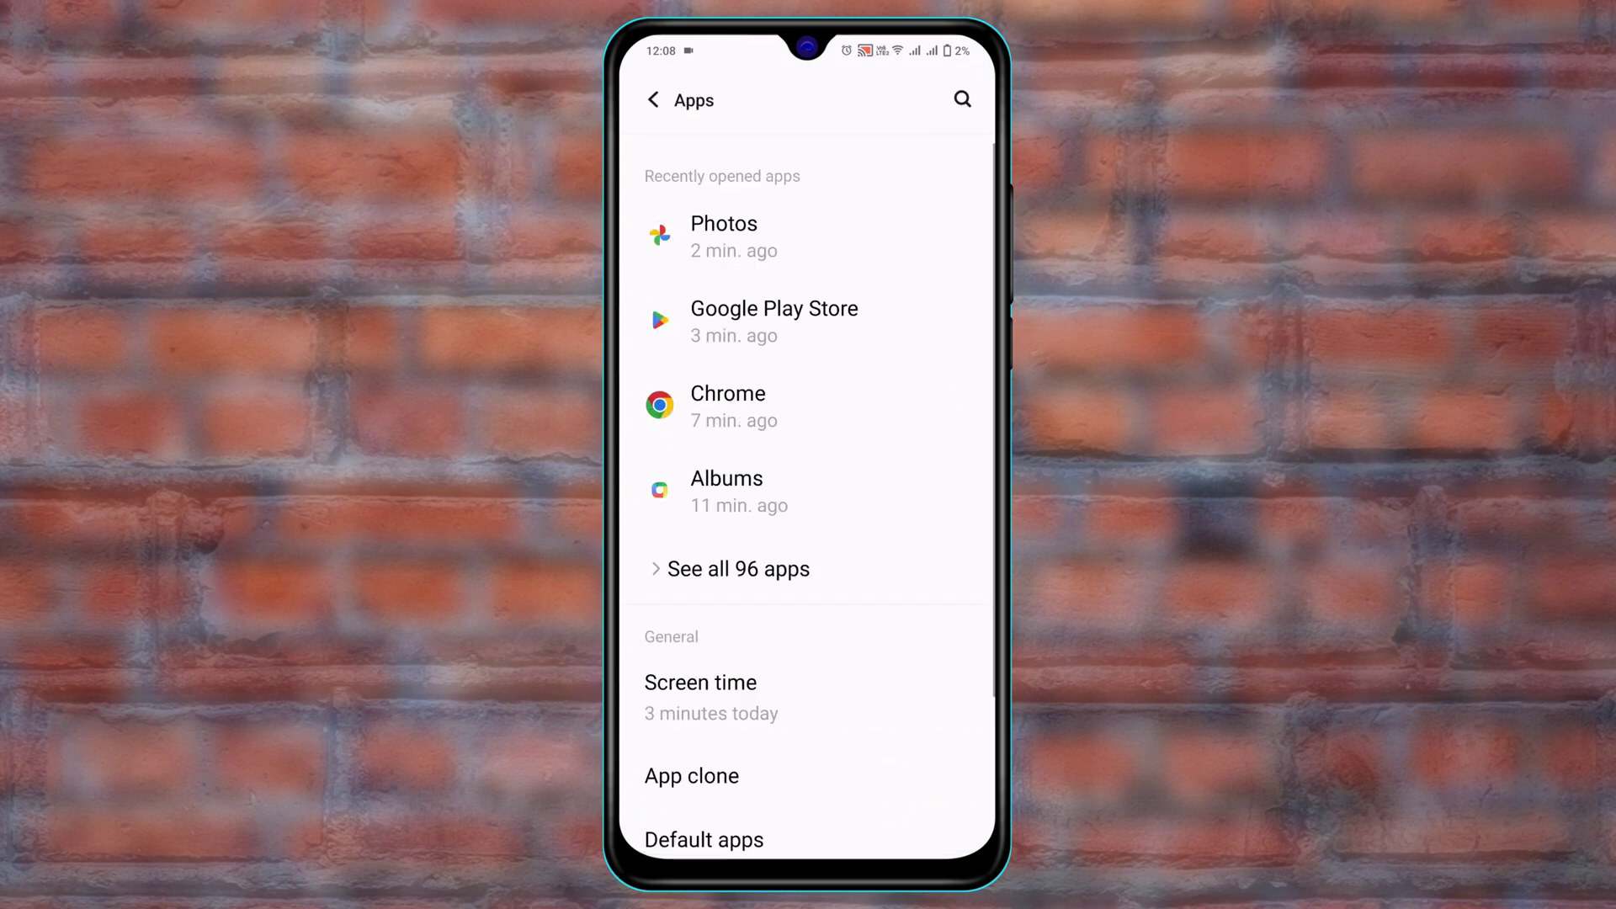
left_click(829, 576)
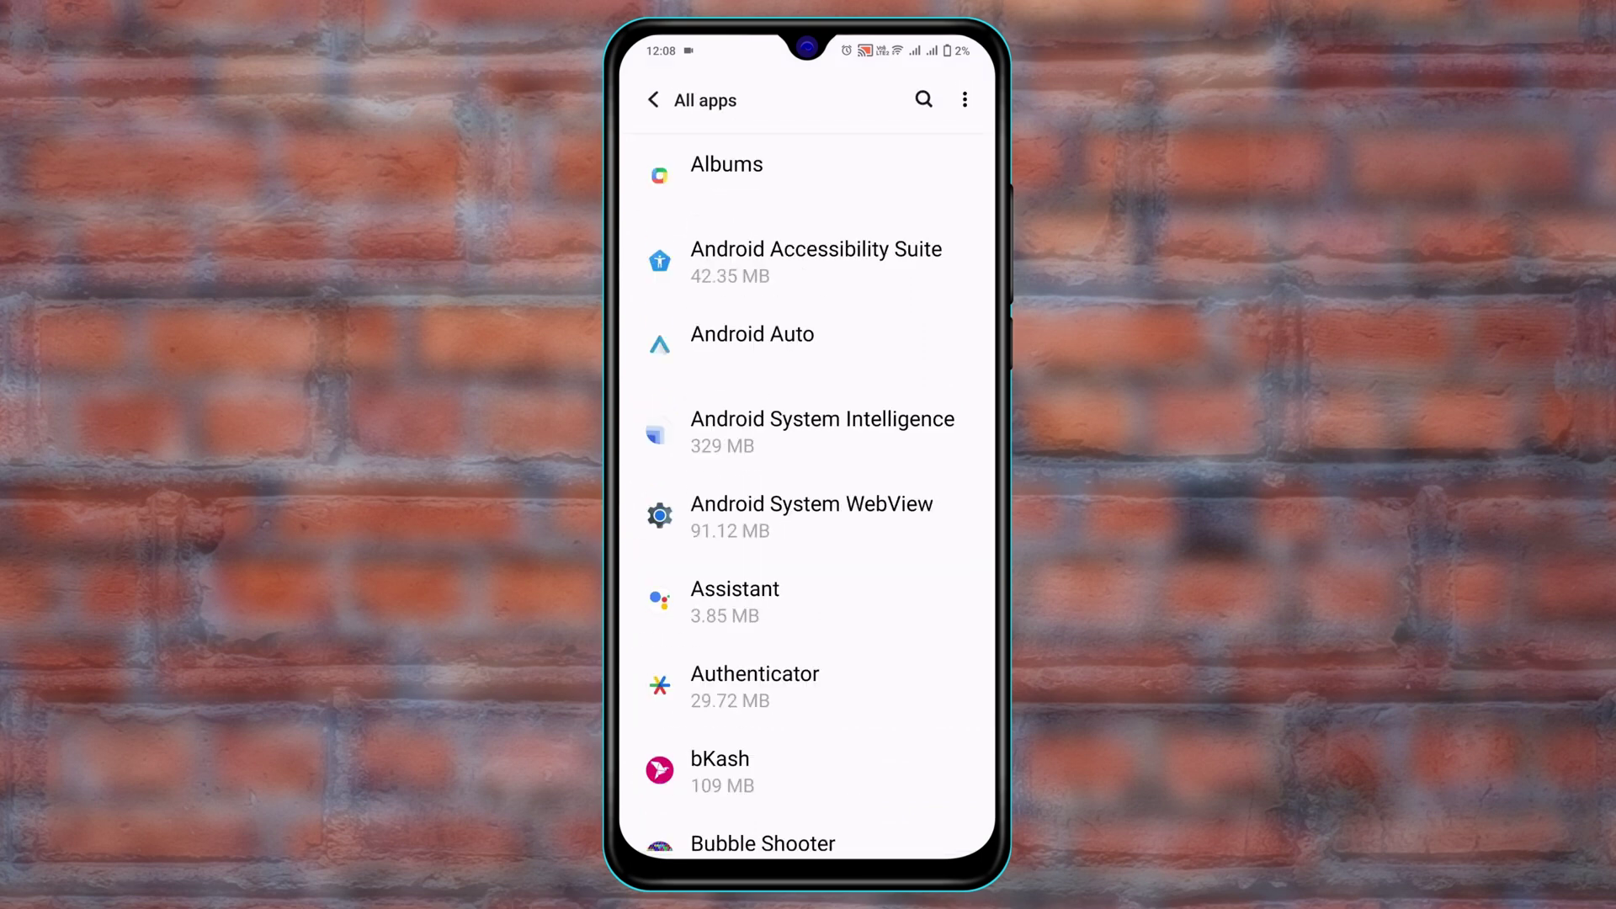
left_click(965, 99)
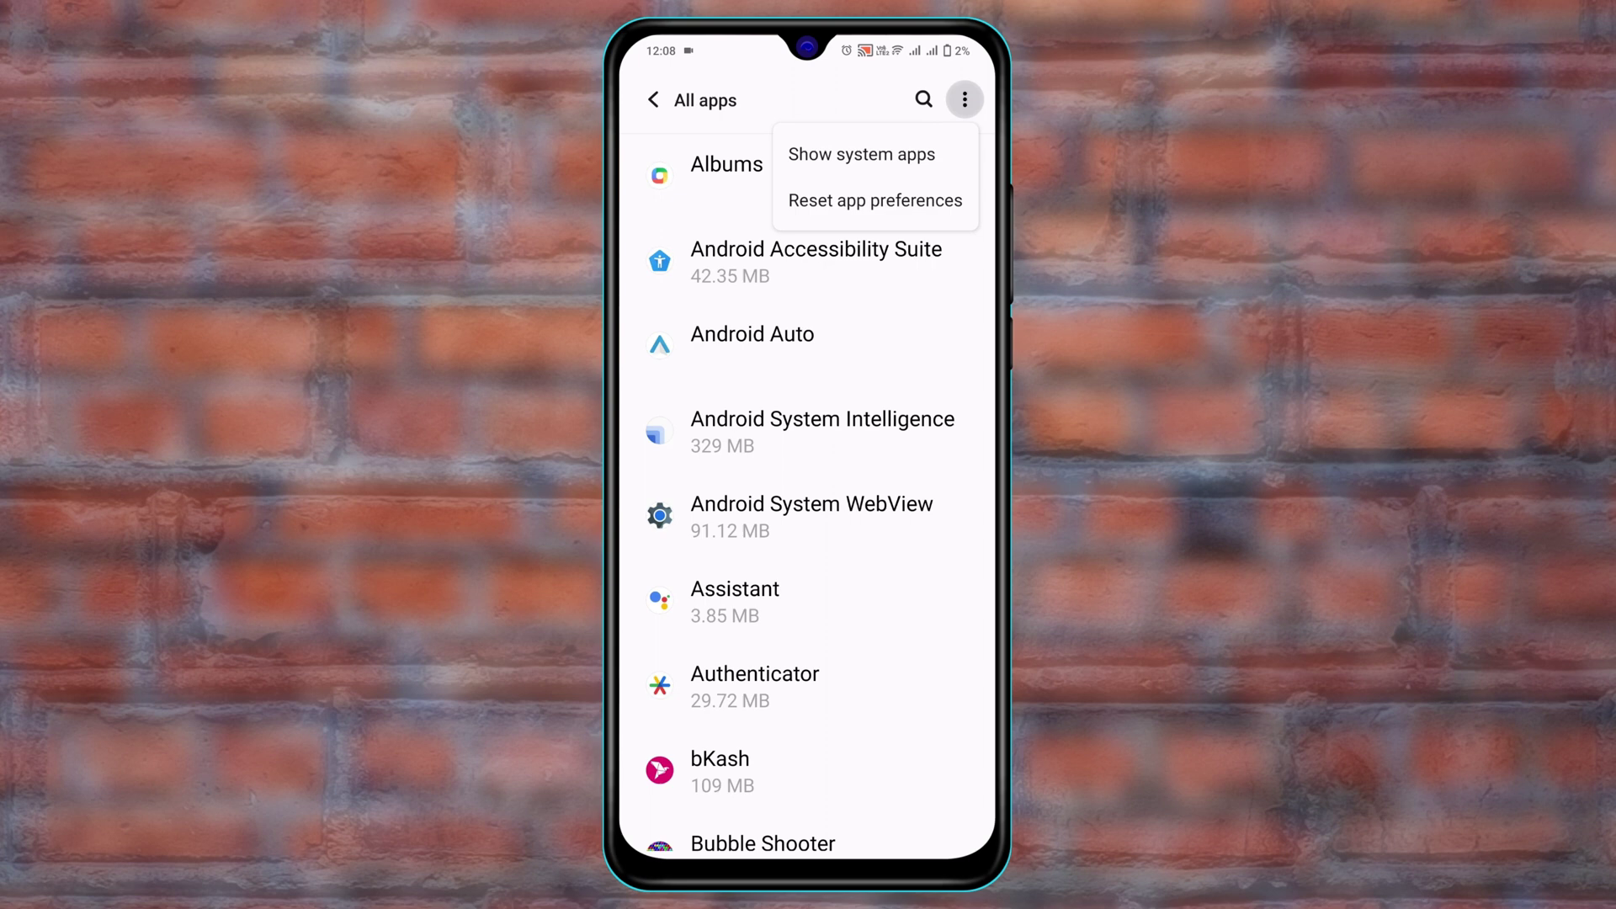
left_click(861, 155)
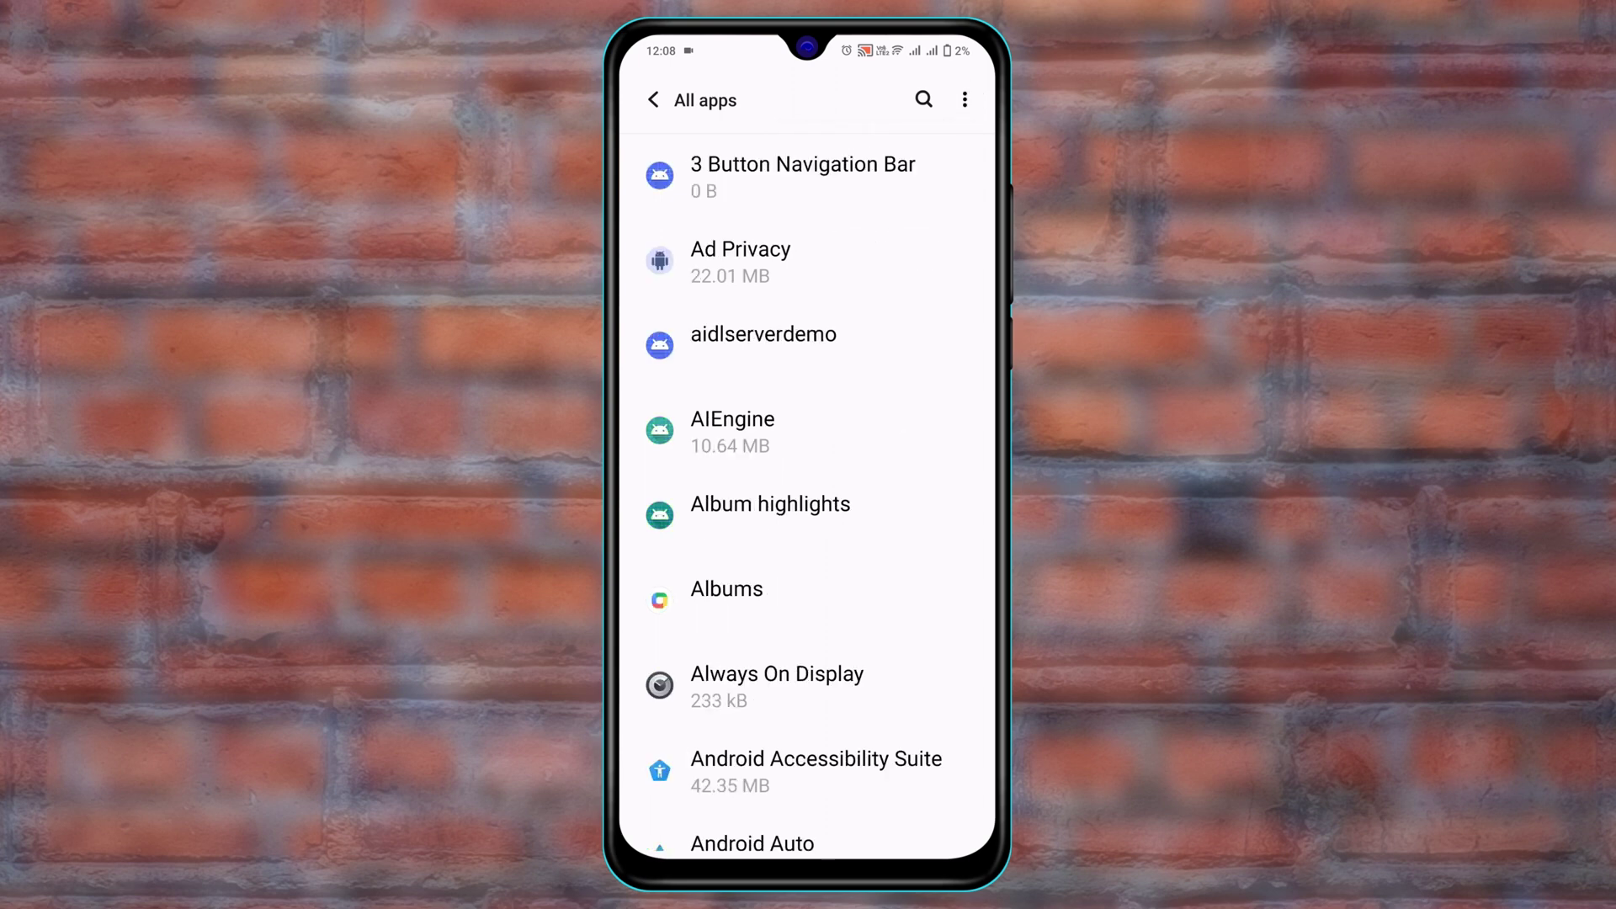
left_click(923, 99)
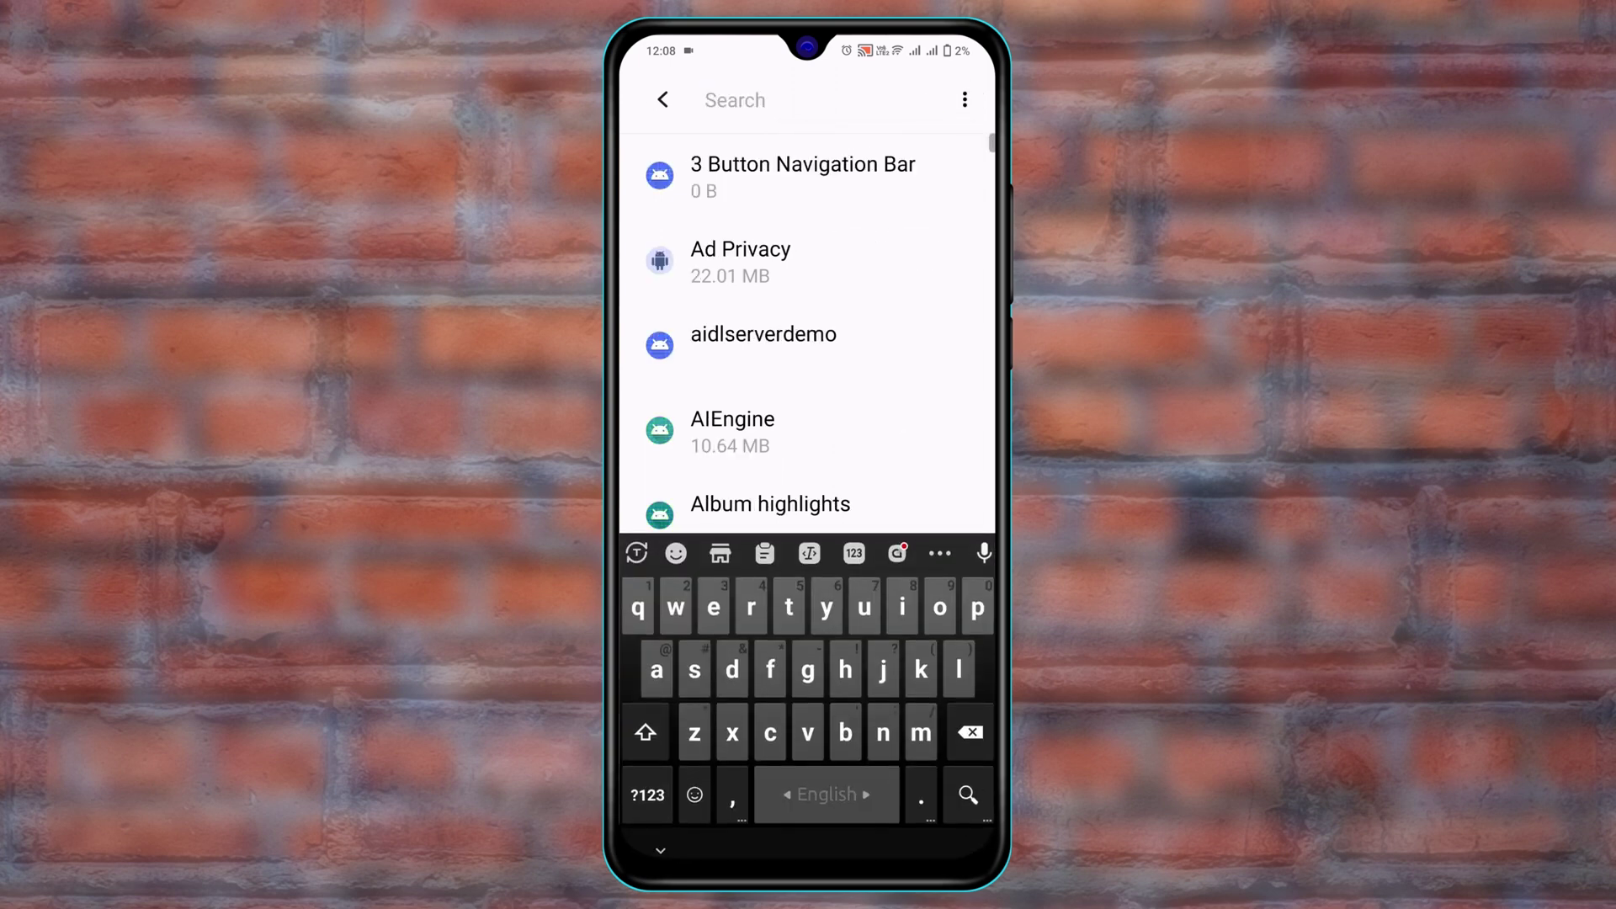
type("google pla")
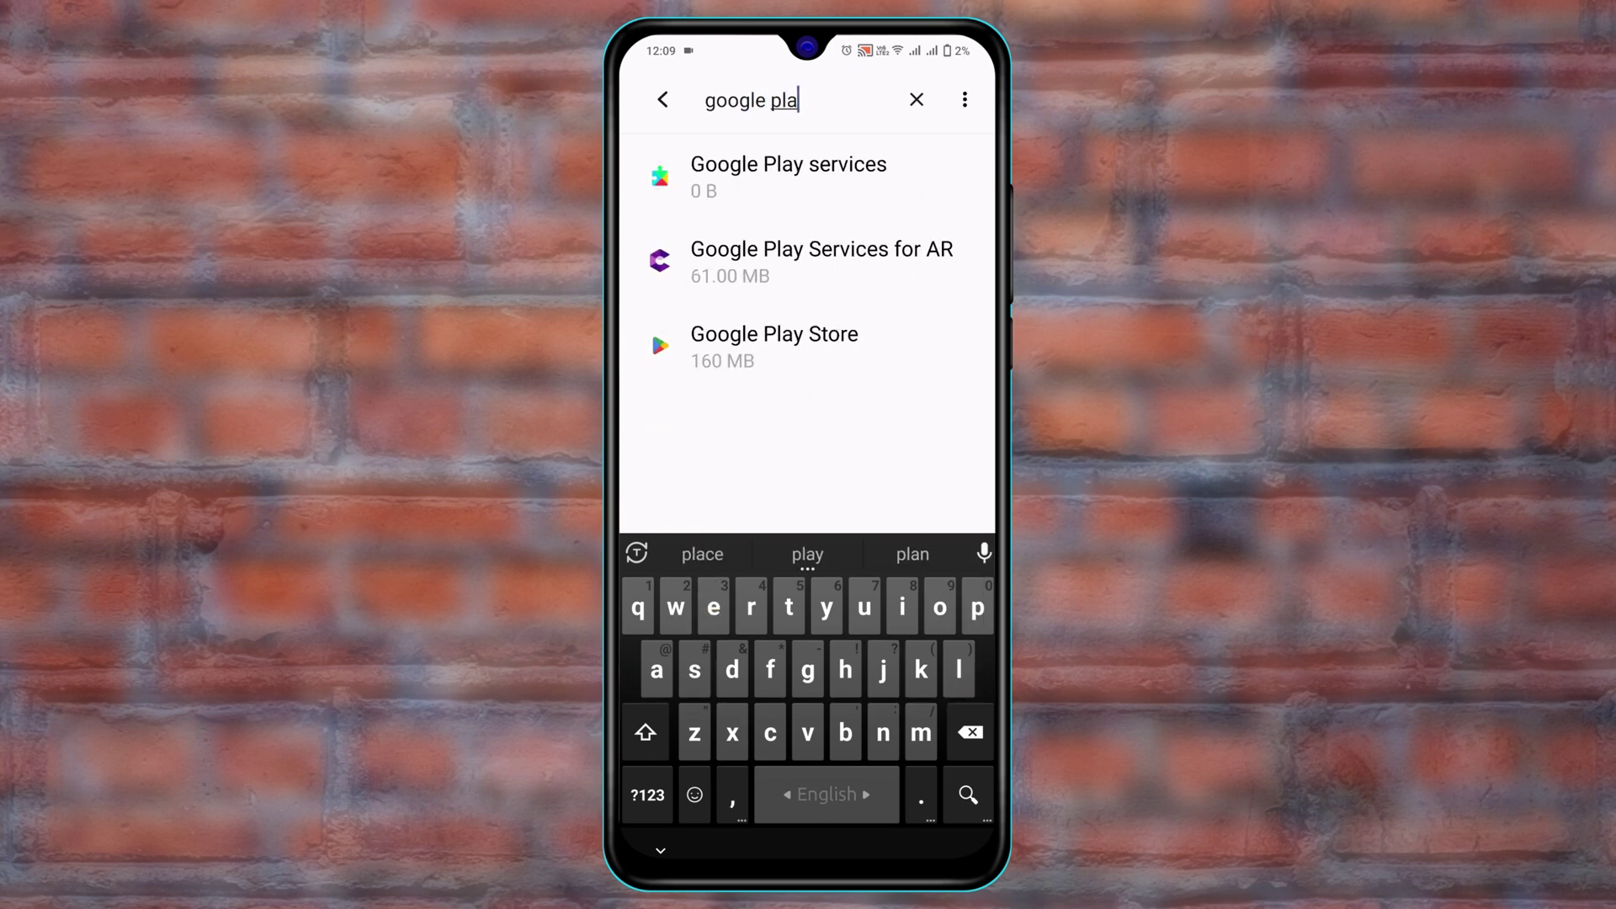
left_click(789, 177)
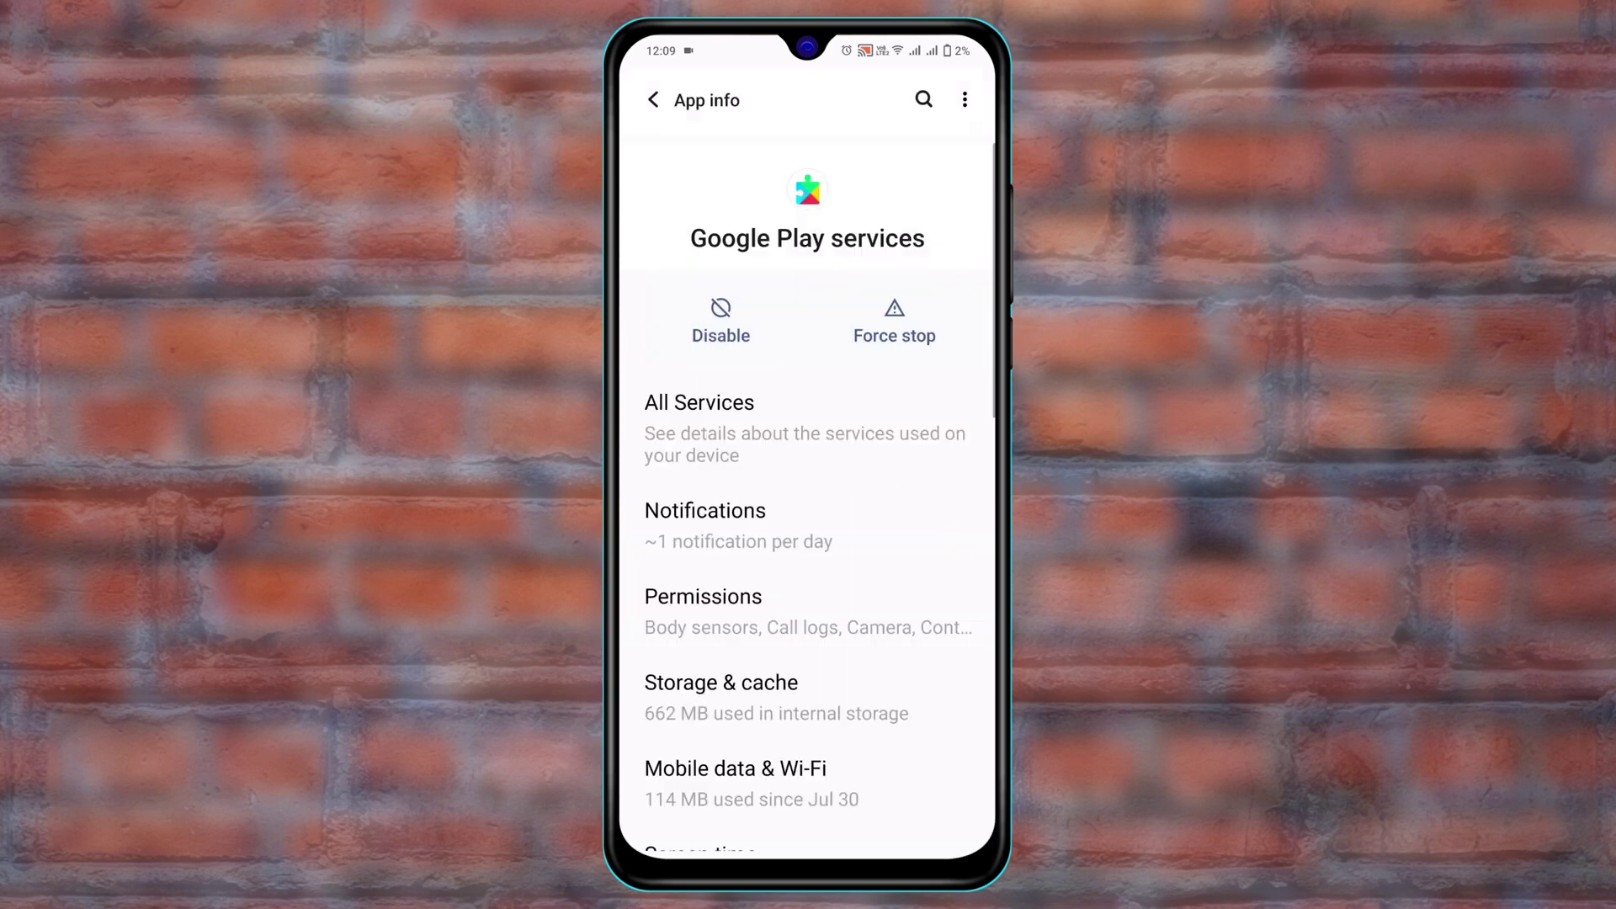
scroll(884, 603, "down", 2)
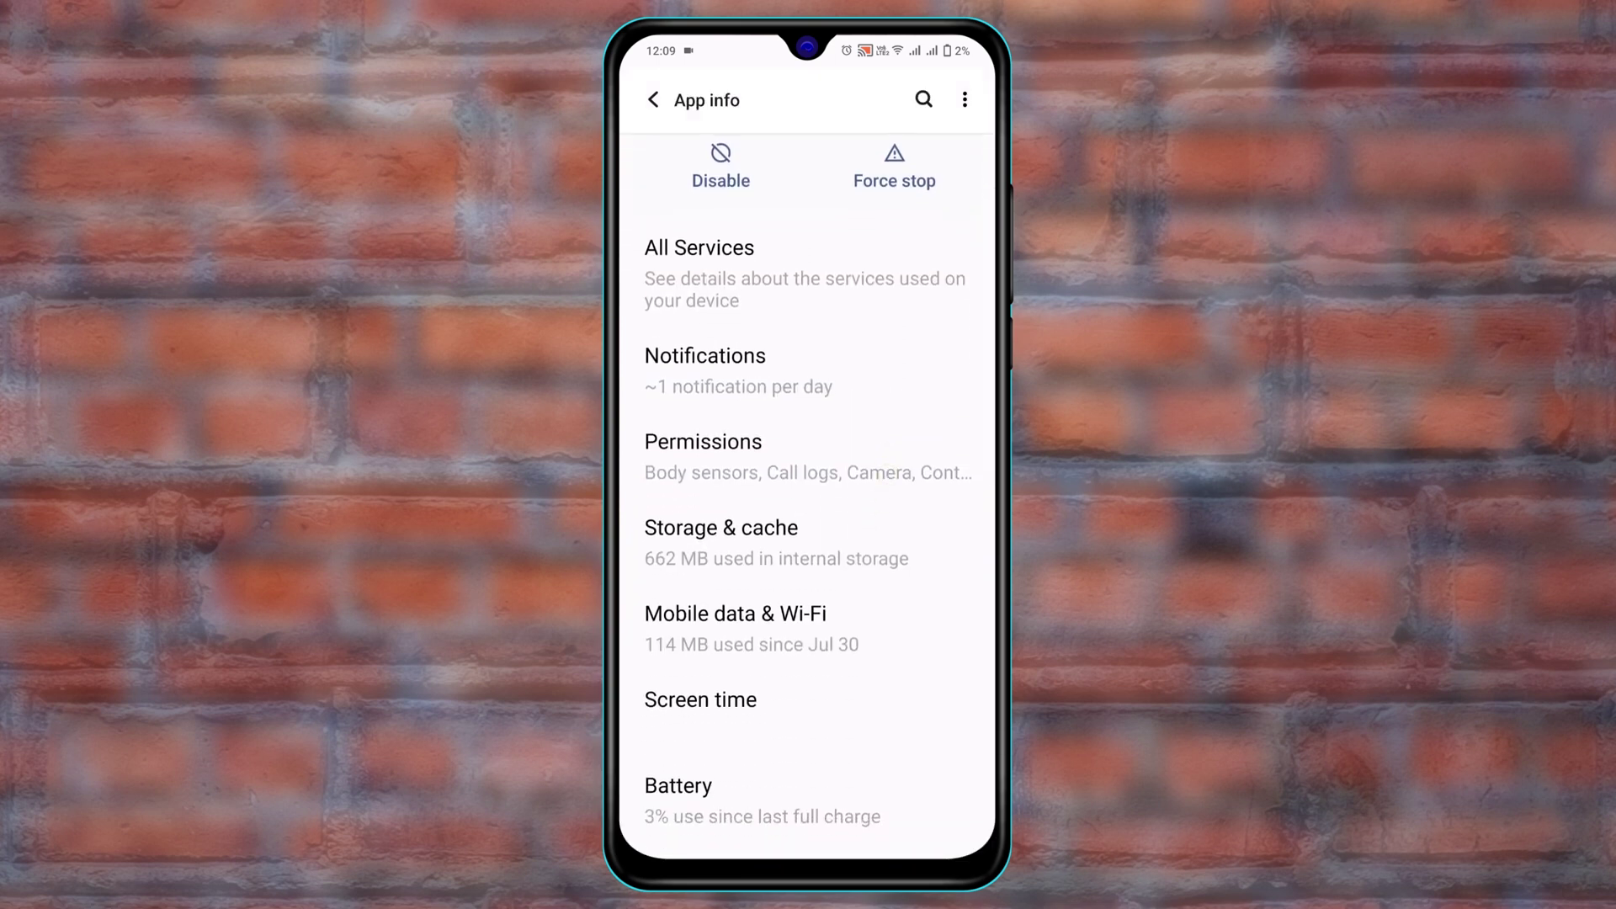
Clear all Google Play services storage and cache, leaving 14.34 kB user data and 0 B cache
left_click(758, 540)
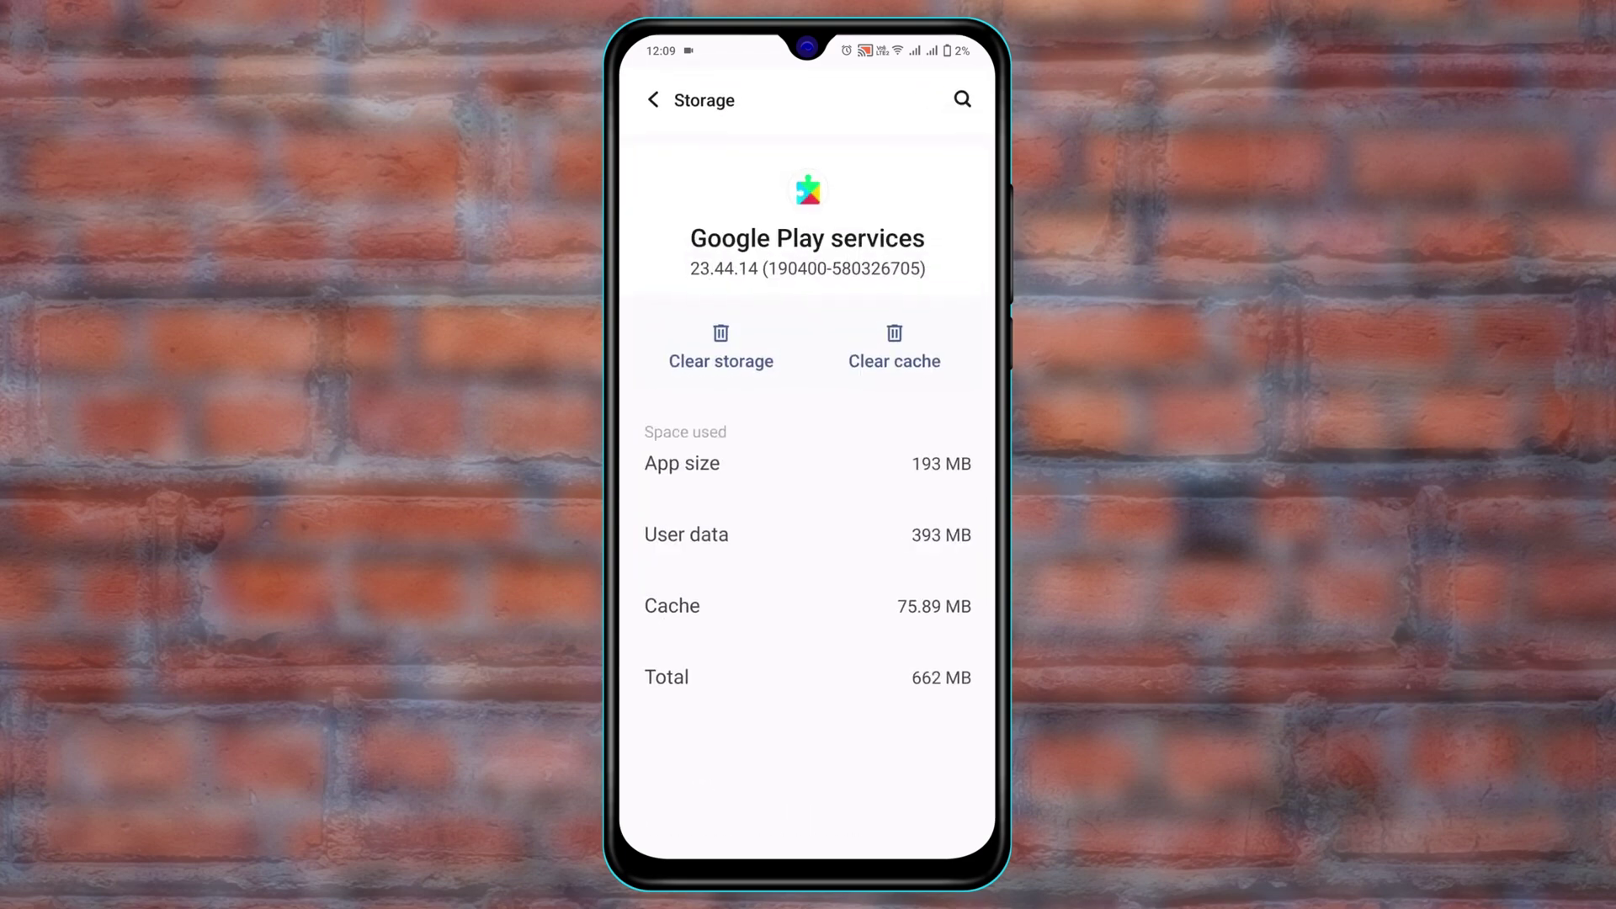
left_click(720, 348)
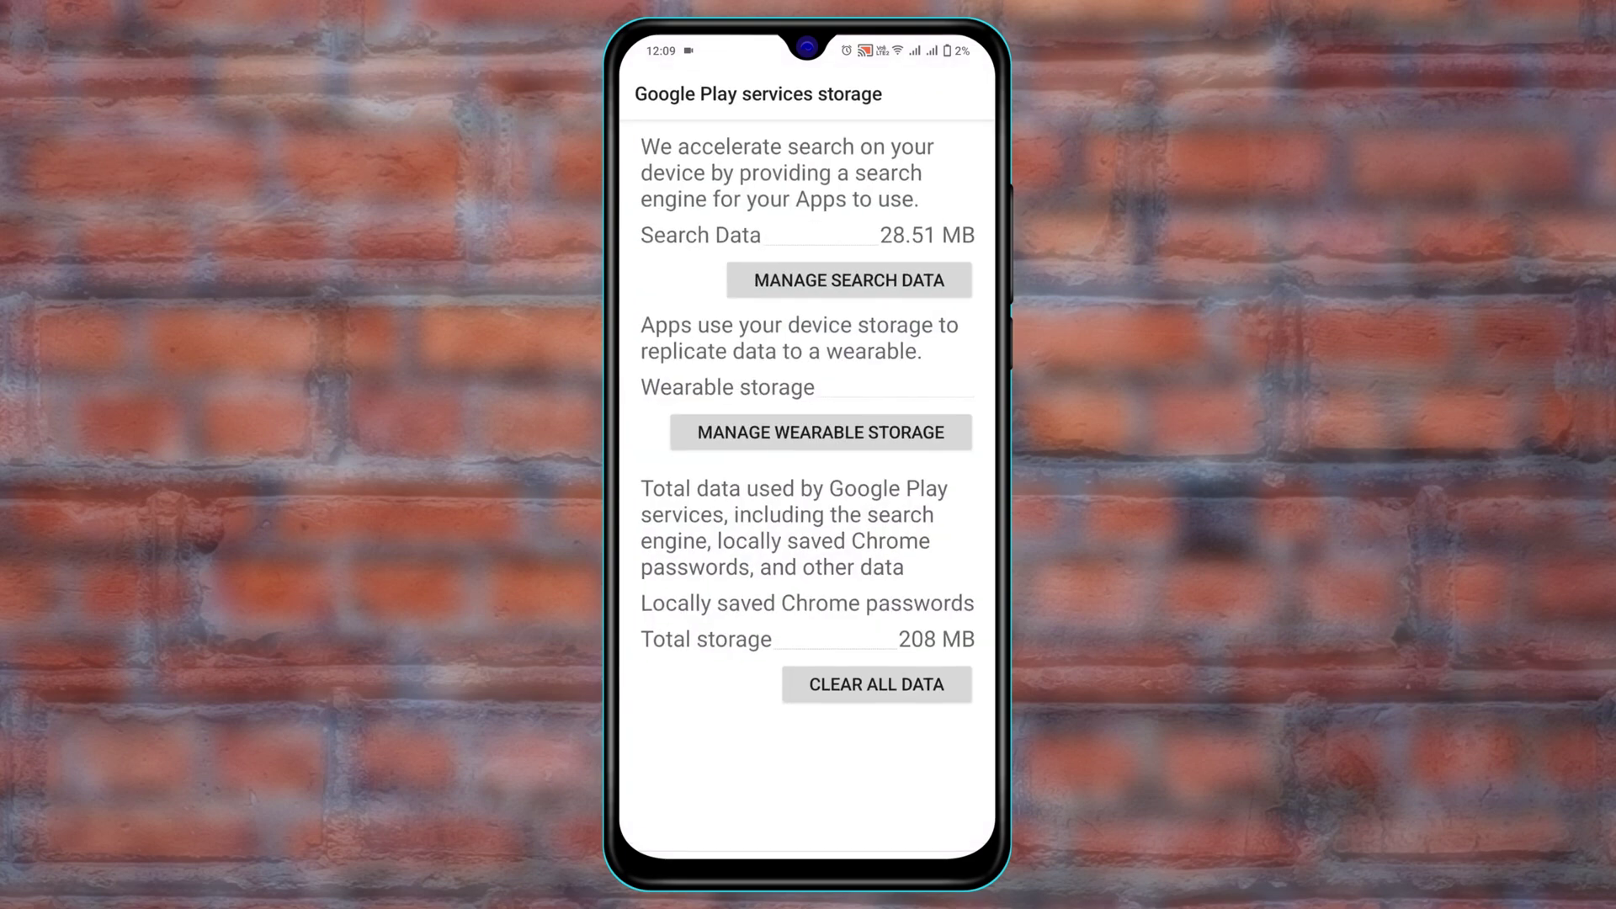
left_click(877, 684)
left_click(913, 525)
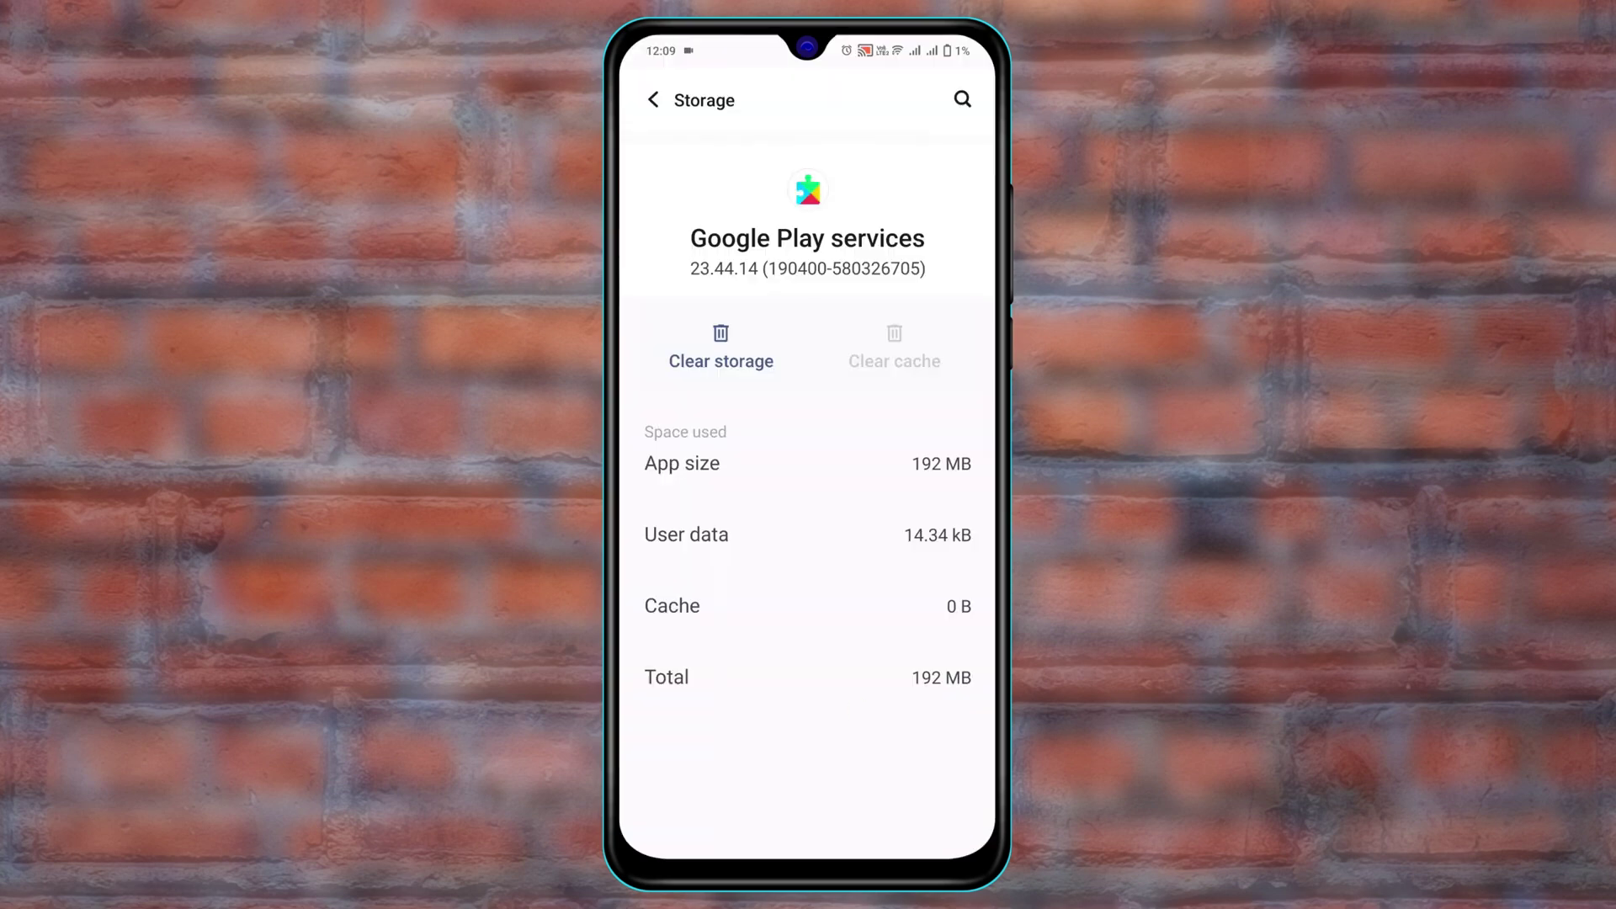
Search 'google play services update' in Chrome from the home screen
key("Home")
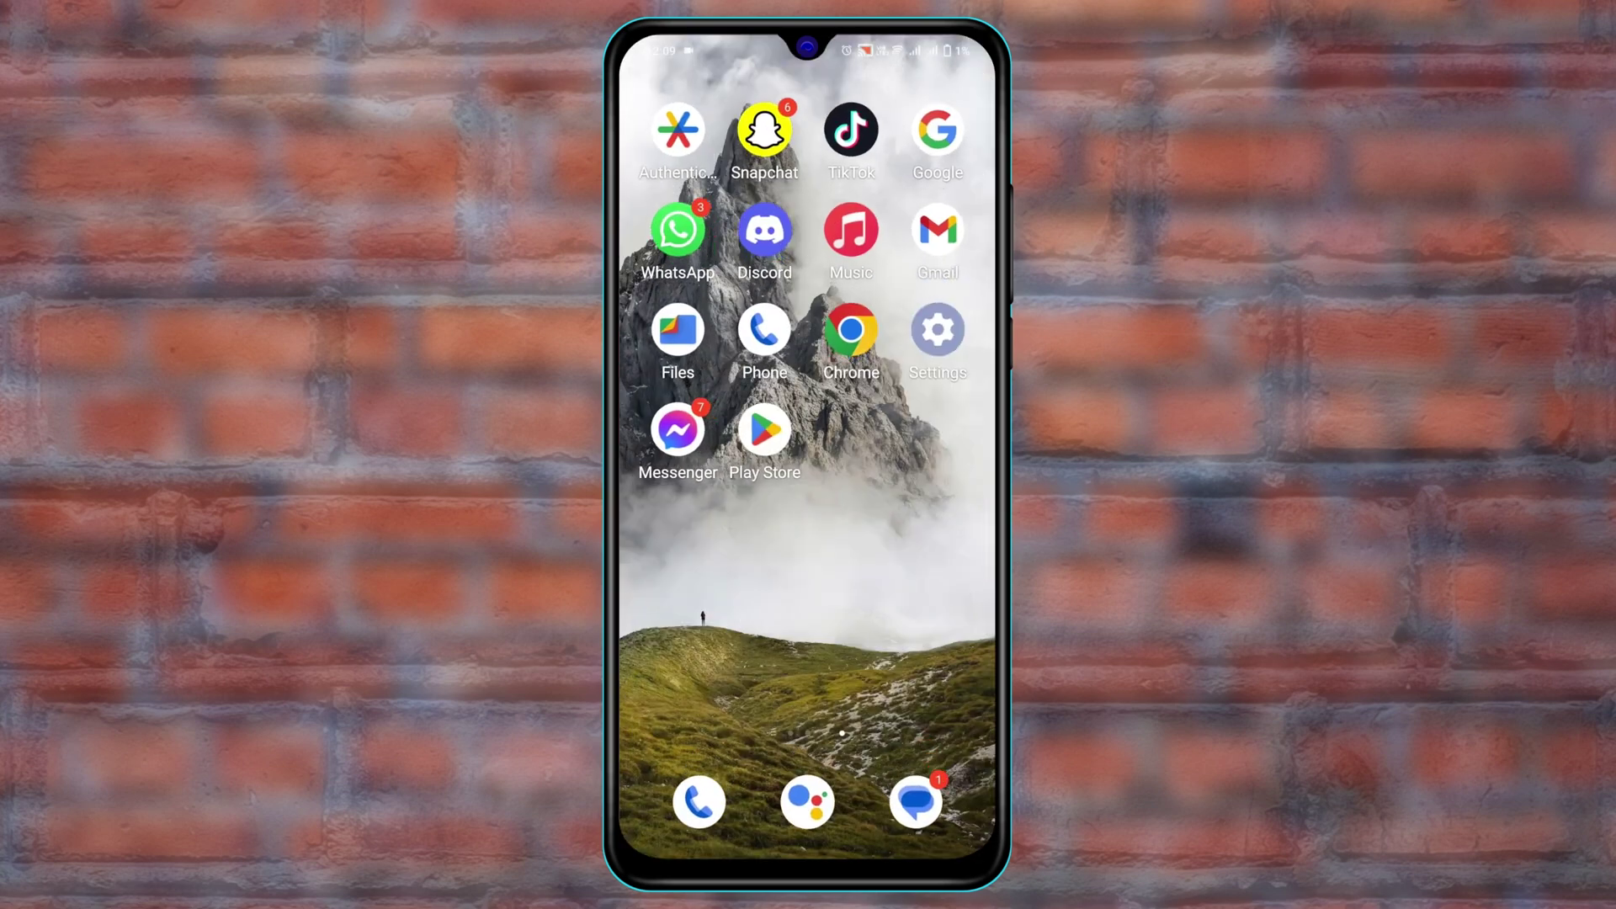
left_click(850, 331)
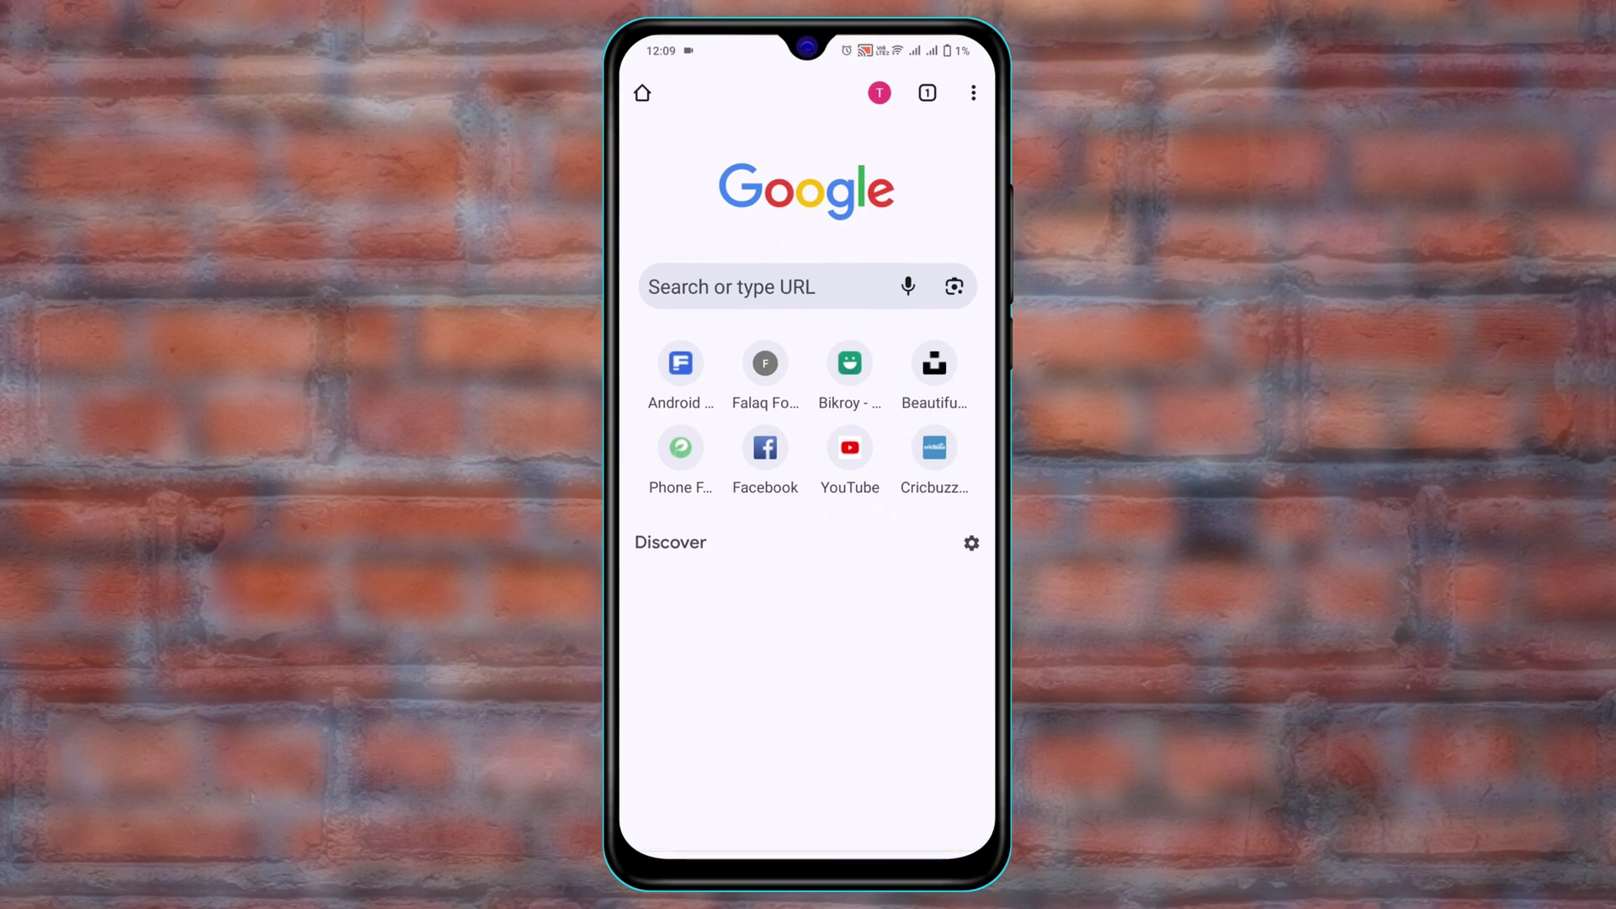
left_click(733, 287)
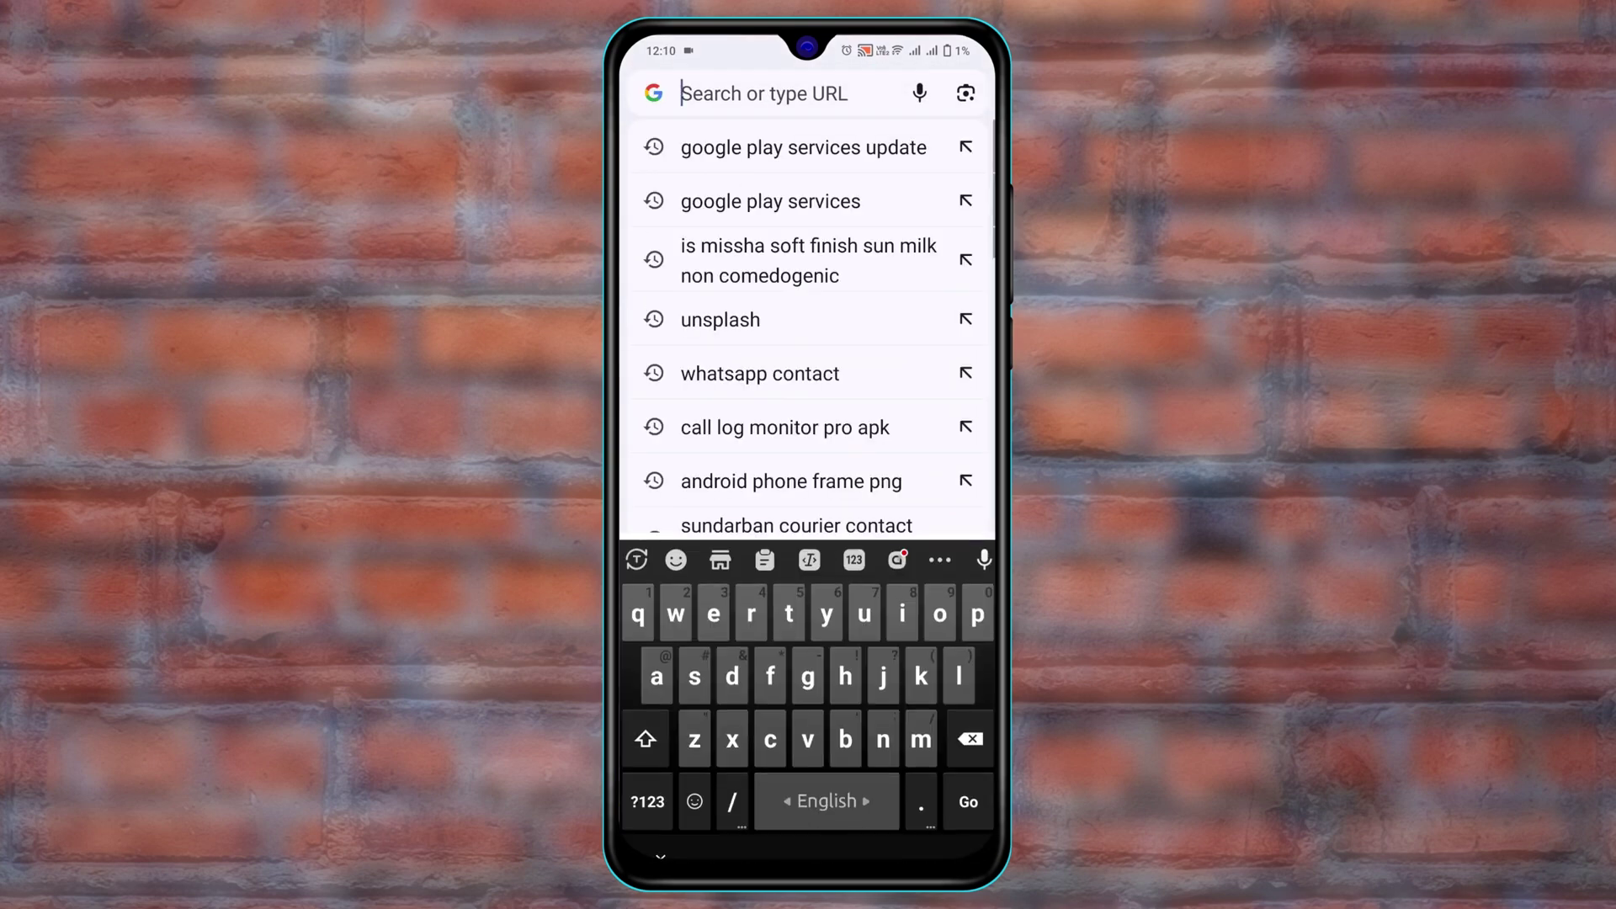
type("google")
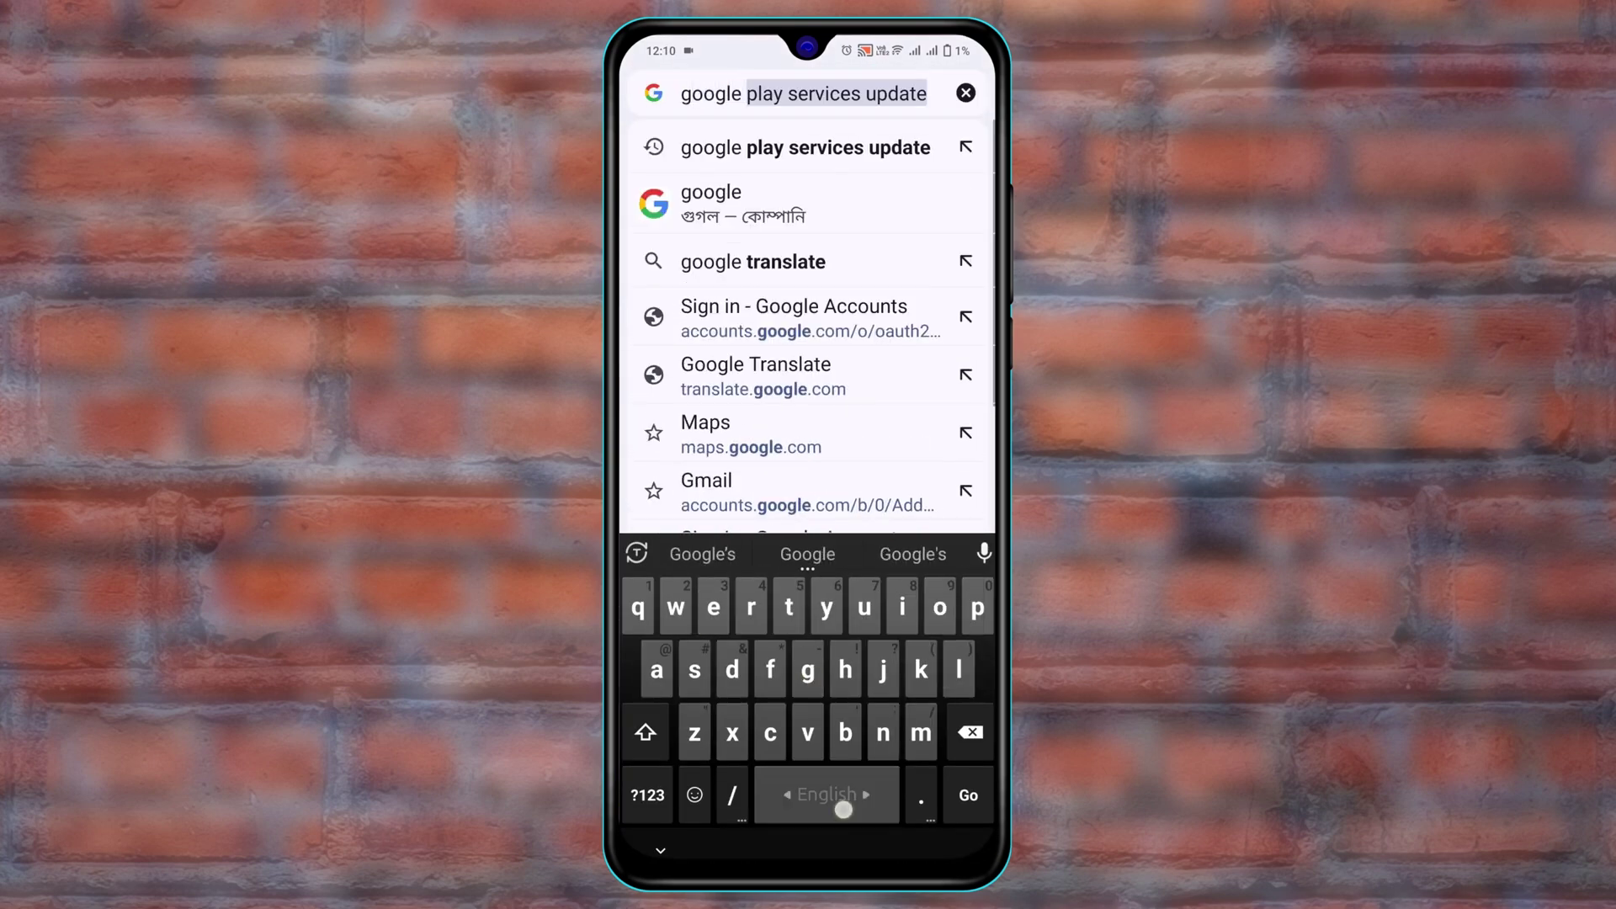
type(" play")
key("Return")
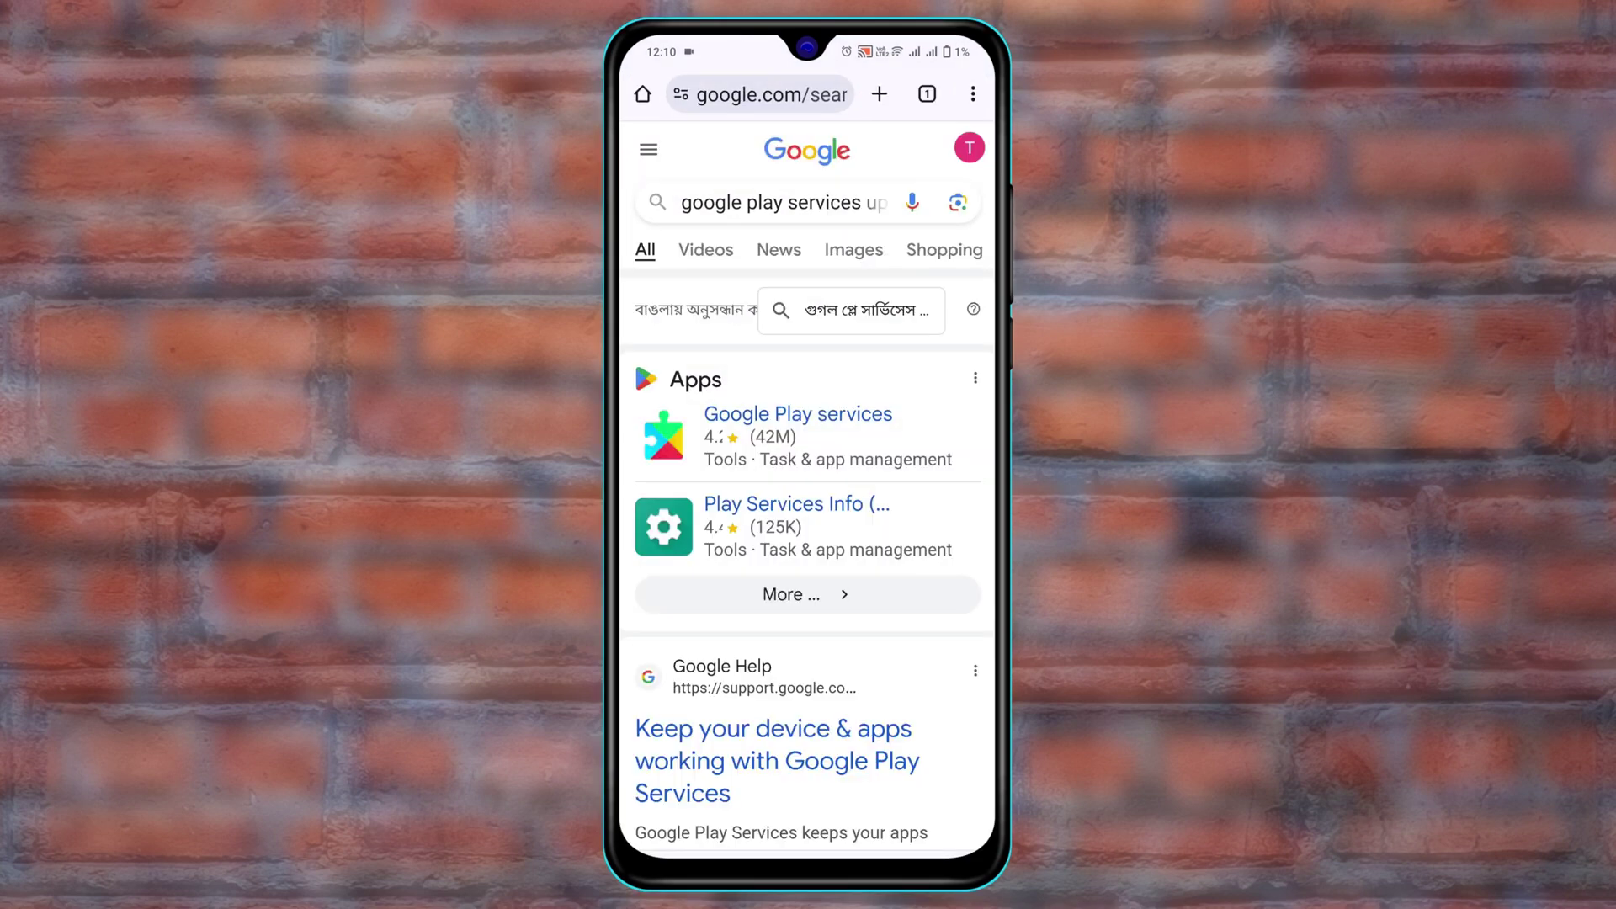
Open the Play Store result, then the Google Play services by Google LLC listing
left_click(798, 414)
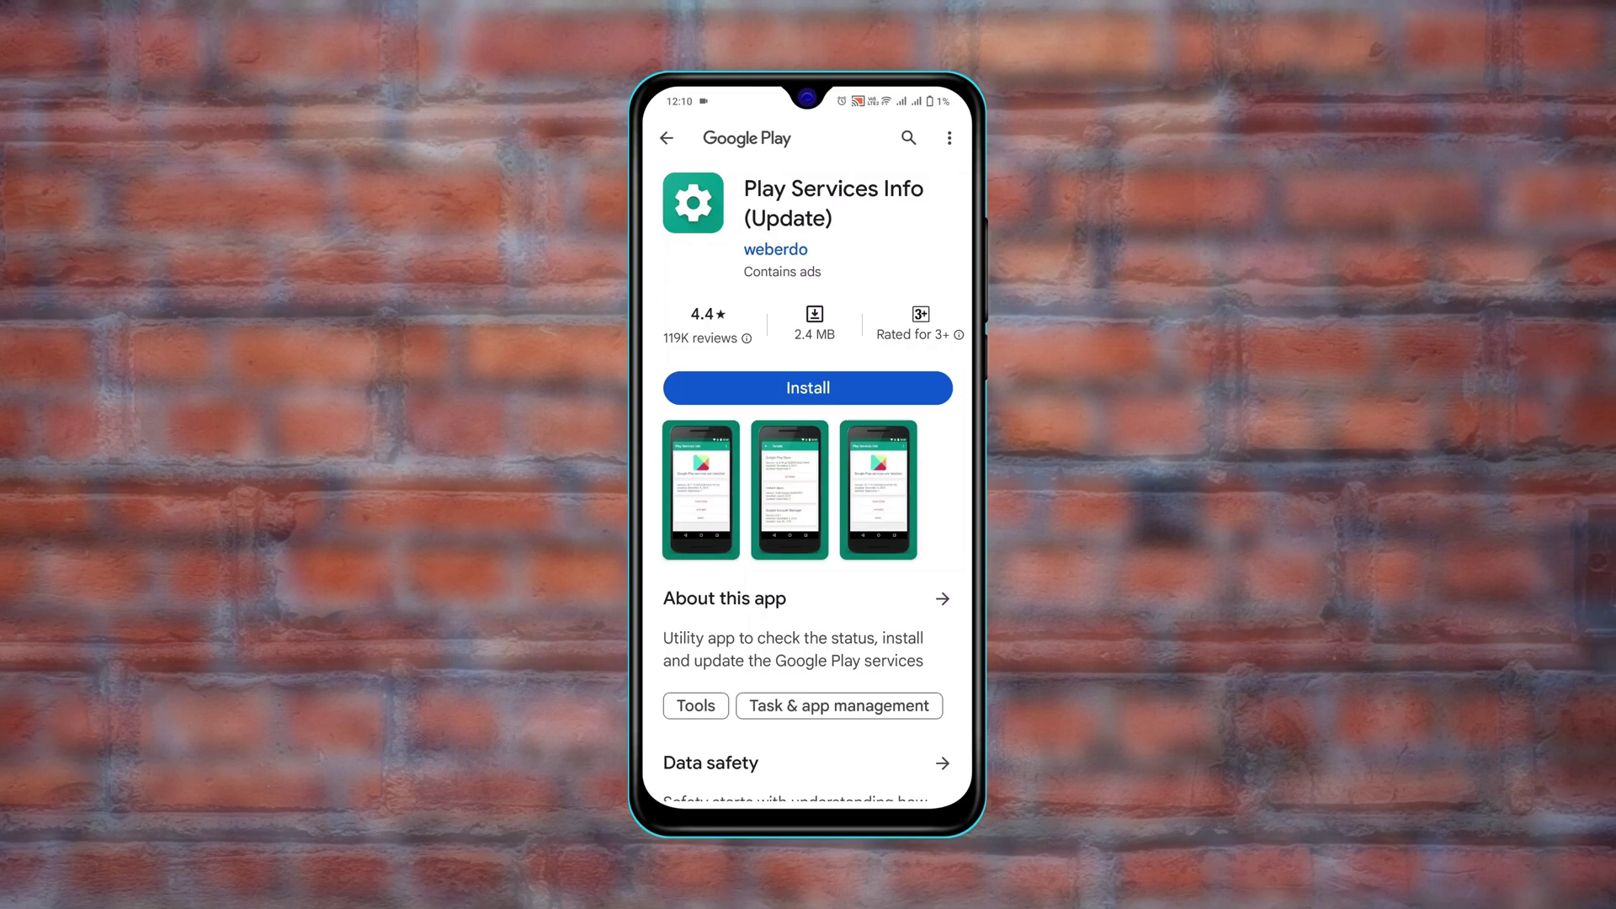
left_click(808, 387)
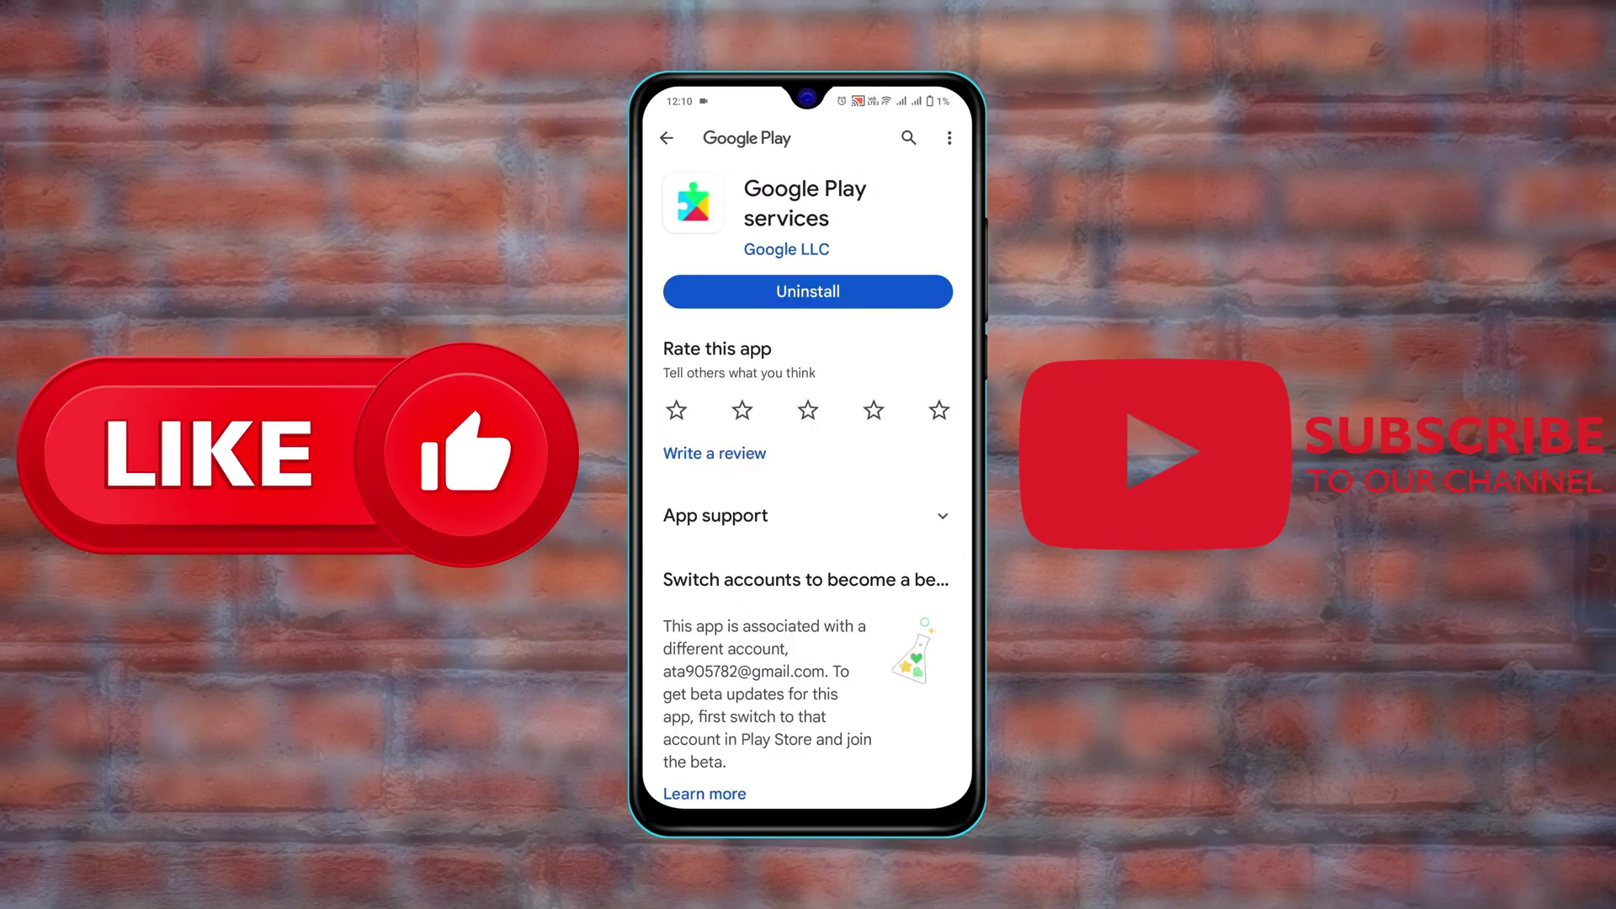
scroll(808, 480, "down", 2)
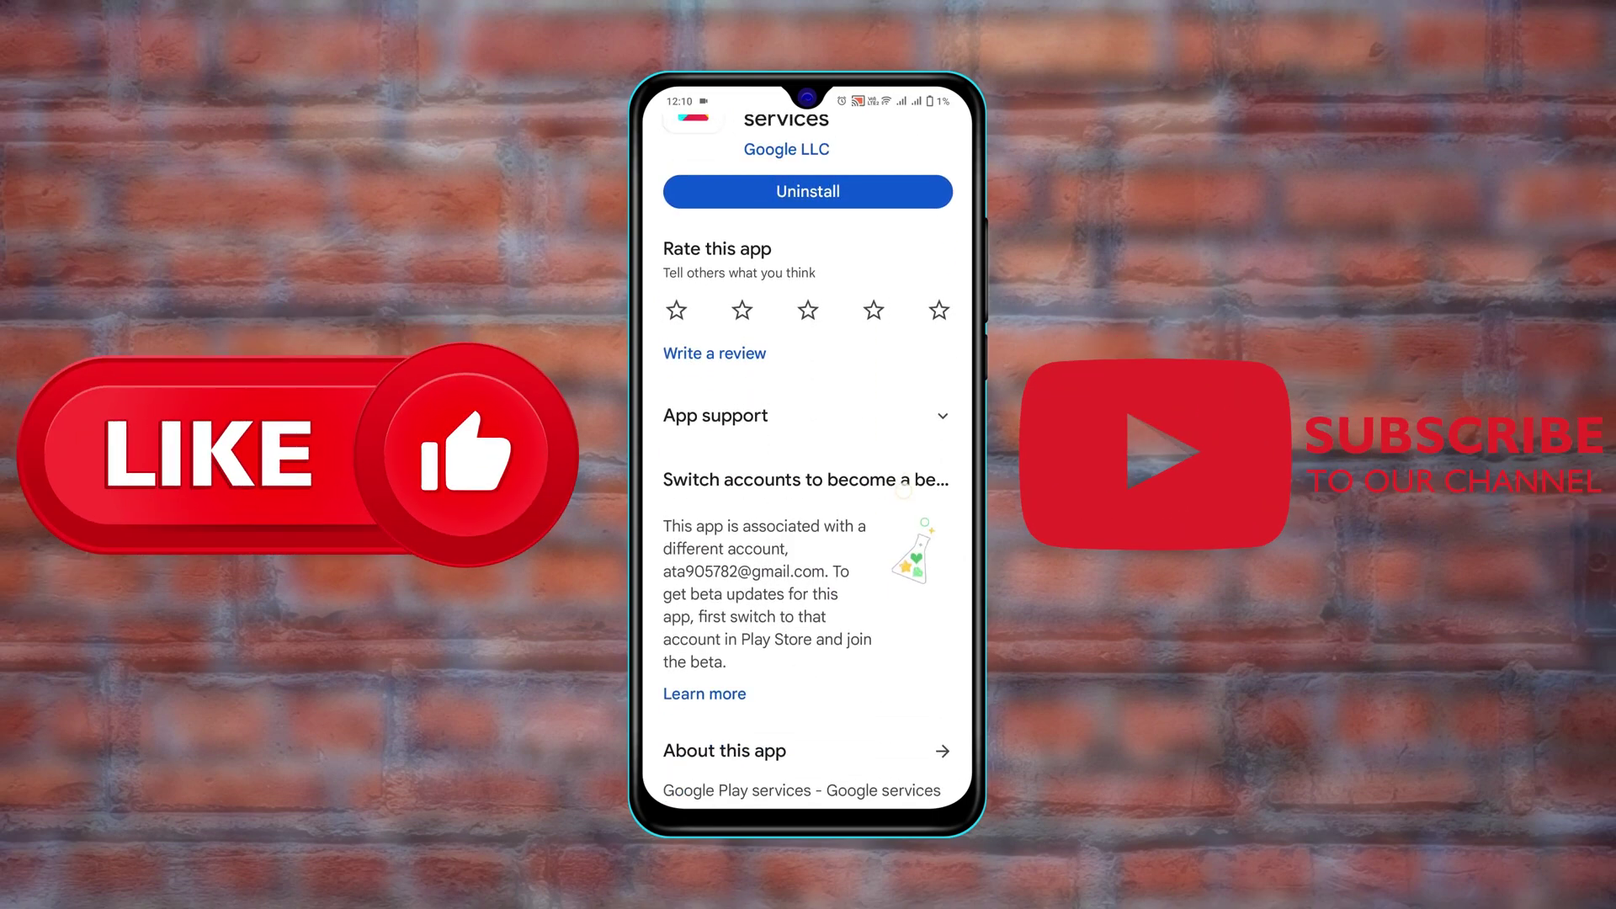